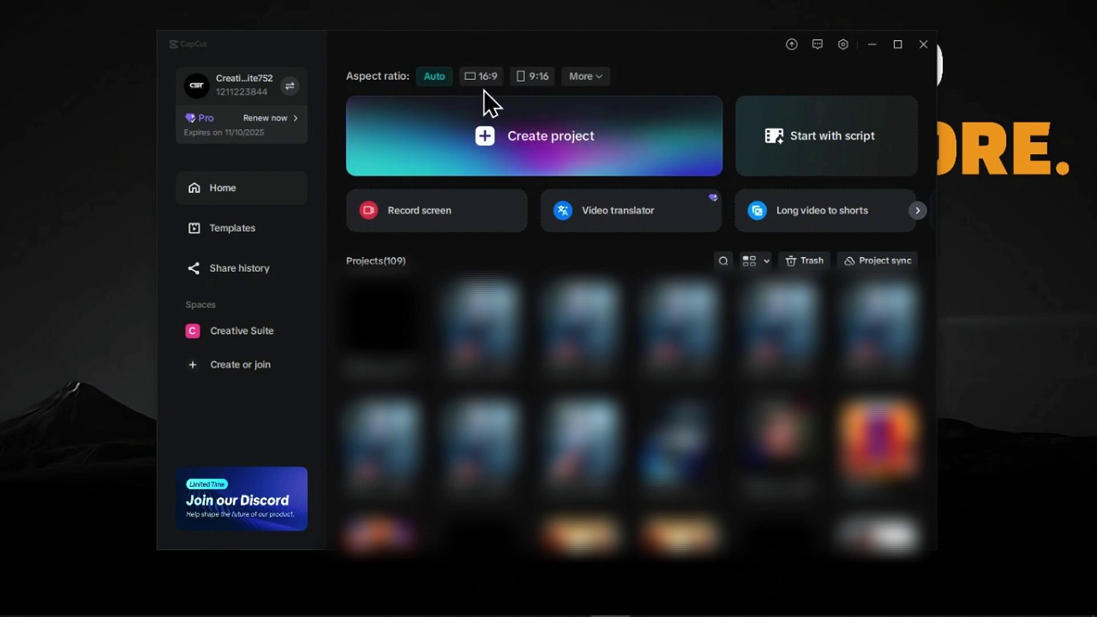
# Create a new CapCut project with the 9:16 vertical aspect ratio
pyautogui.click(533, 76)
pyautogui.click(578, 77)
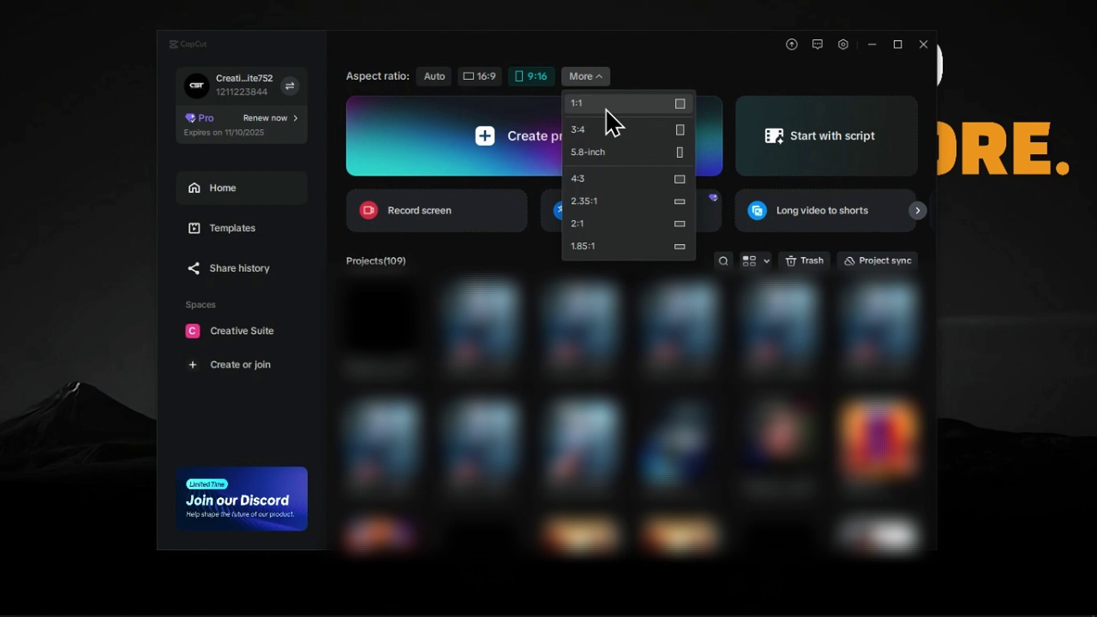
pyautogui.click(595, 76)
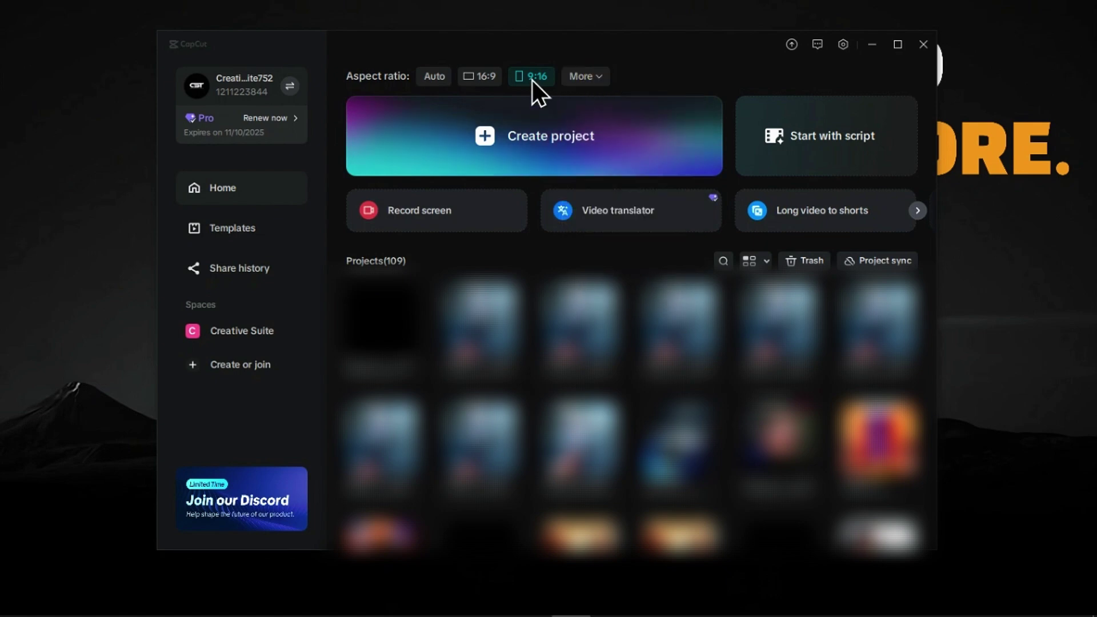
pyautogui.click(522, 133)
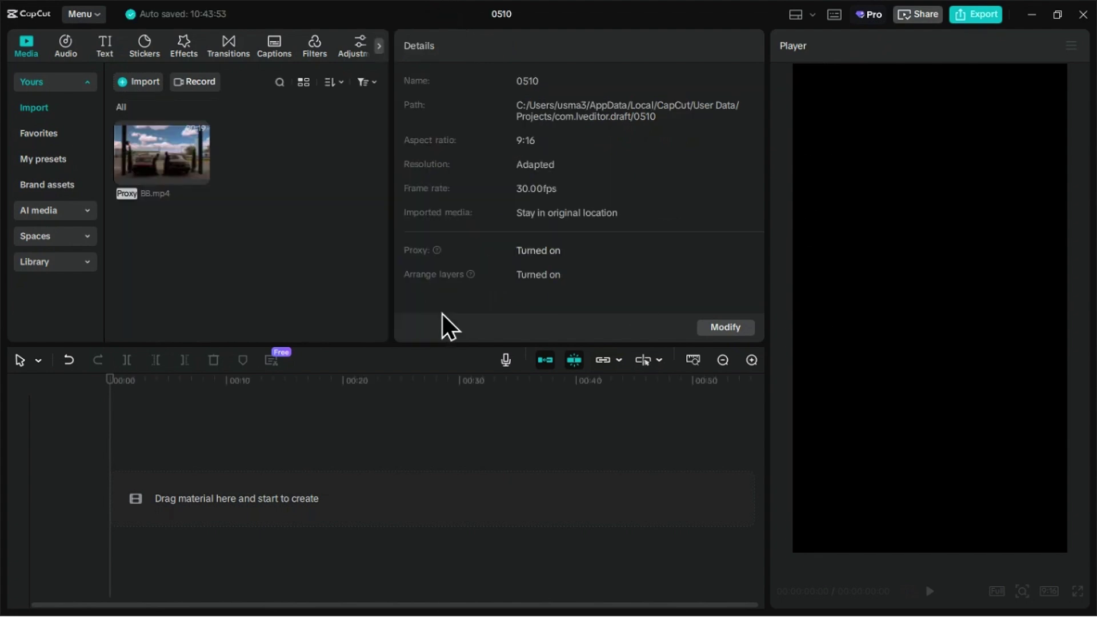
# Add BB.mp4 to the timeline and expand the extra clip editing actions
pyautogui.click(199, 174)
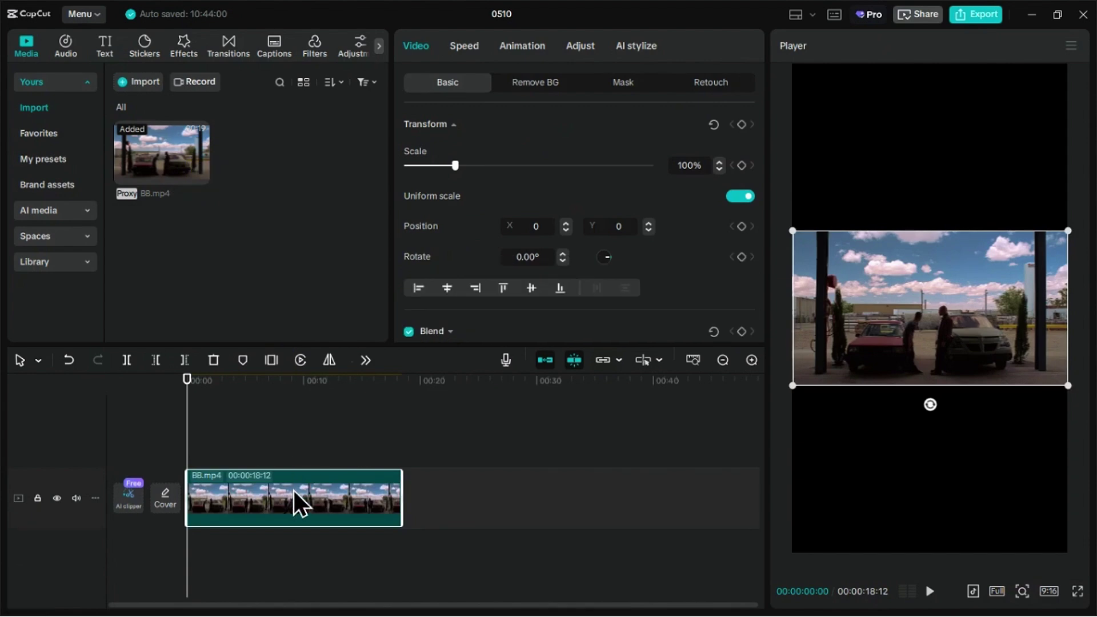
pyautogui.click(365, 360)
# Crop the BB.mp4 clip to a 9:16 crop ratio and confirm
pyautogui.click(402, 392)
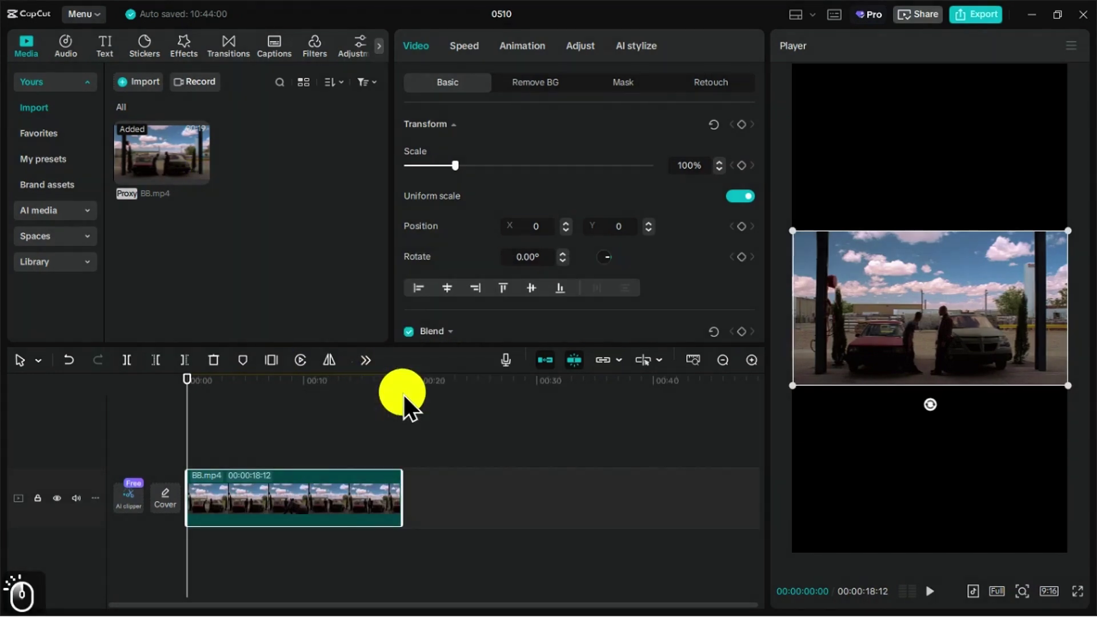
pyautogui.click(512, 550)
pyautogui.click(541, 523)
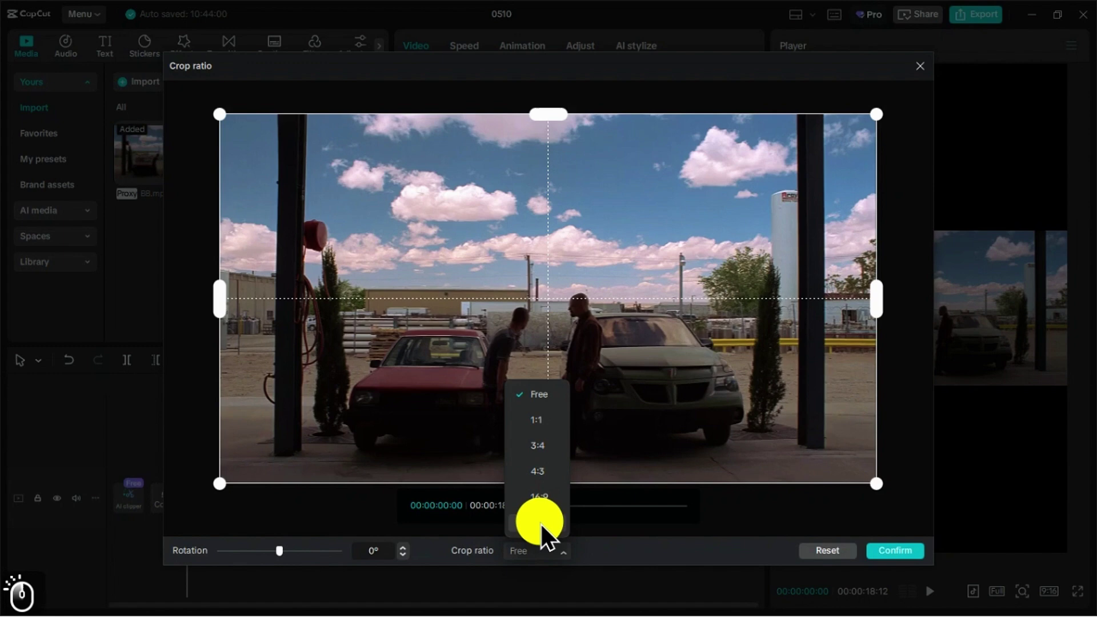
pyautogui.click(882, 556)
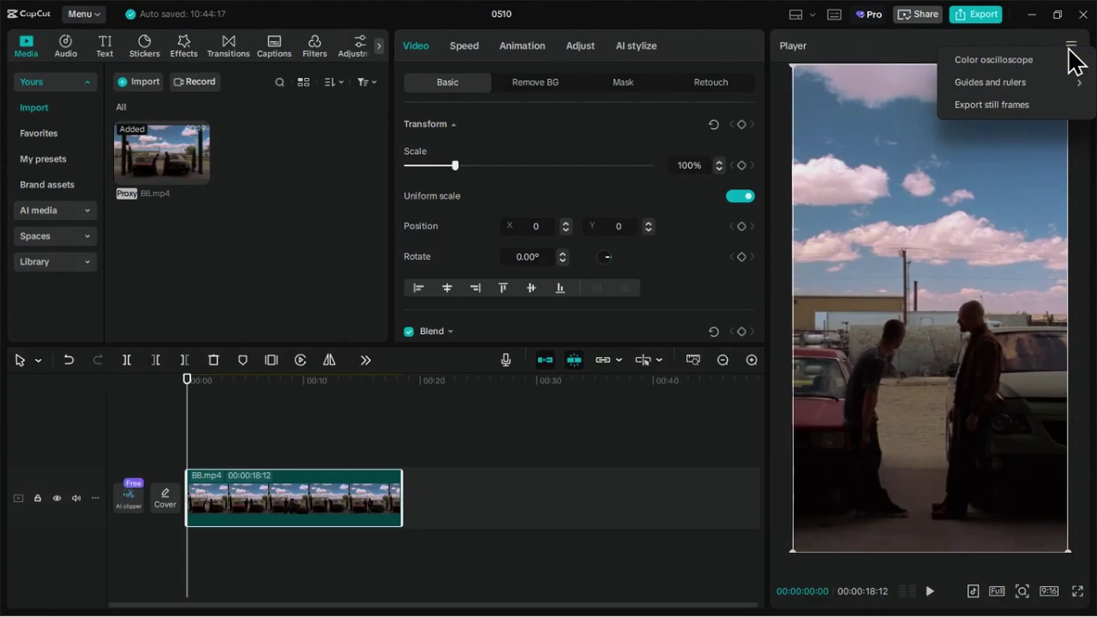
pyautogui.moveTo(990, 87)
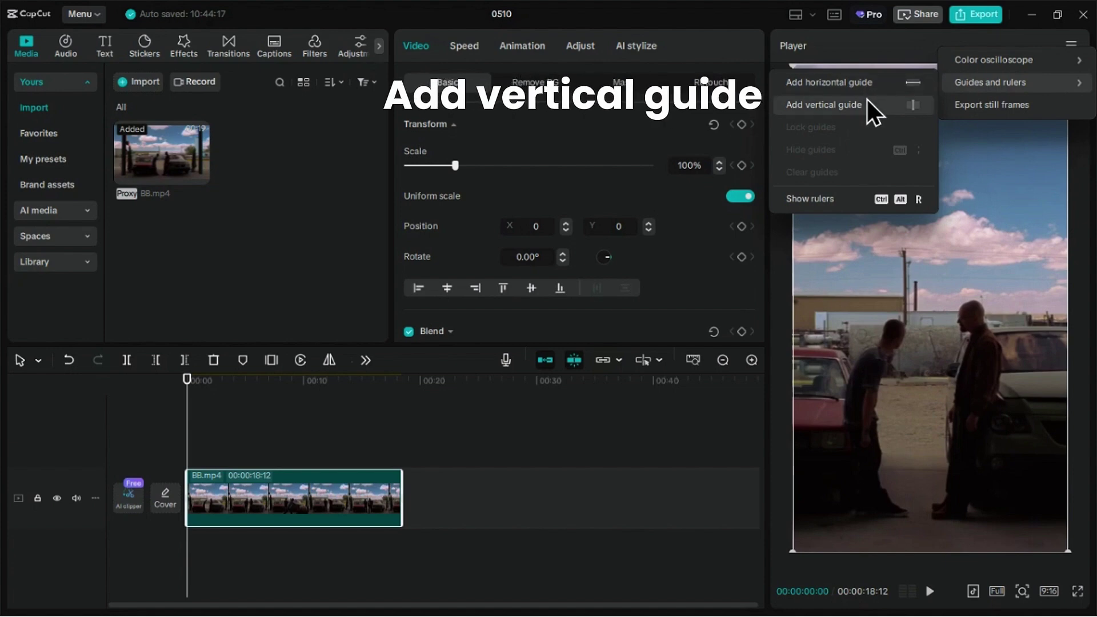
pyautogui.click(850, 82)
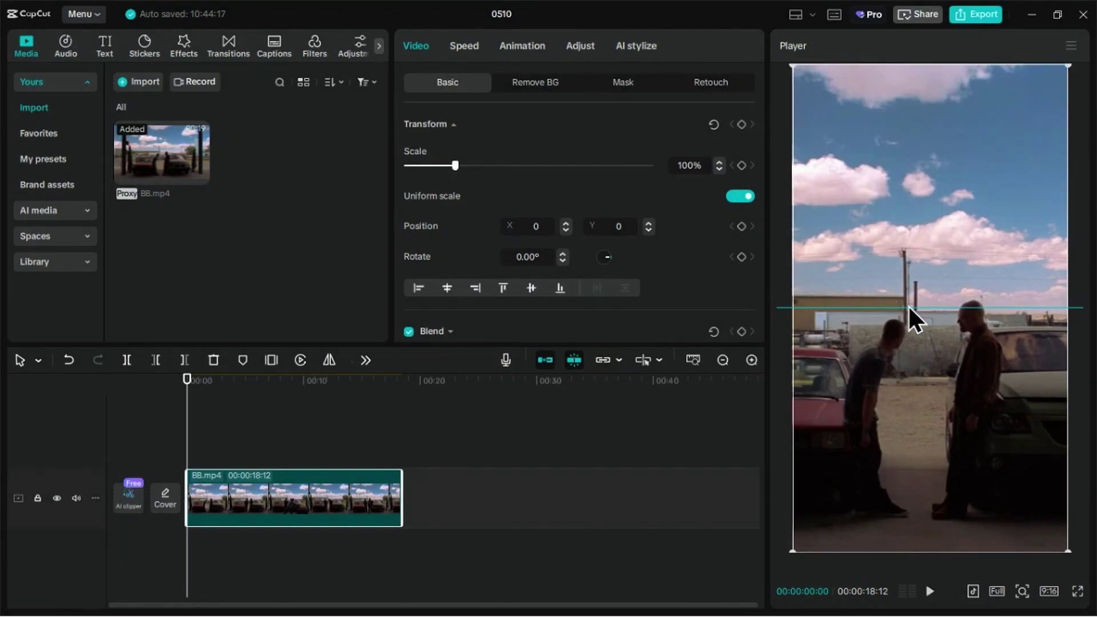
pyautogui.moveTo(908, 308); pyautogui.dragTo(889, 107)
pyautogui.click(1070, 45)
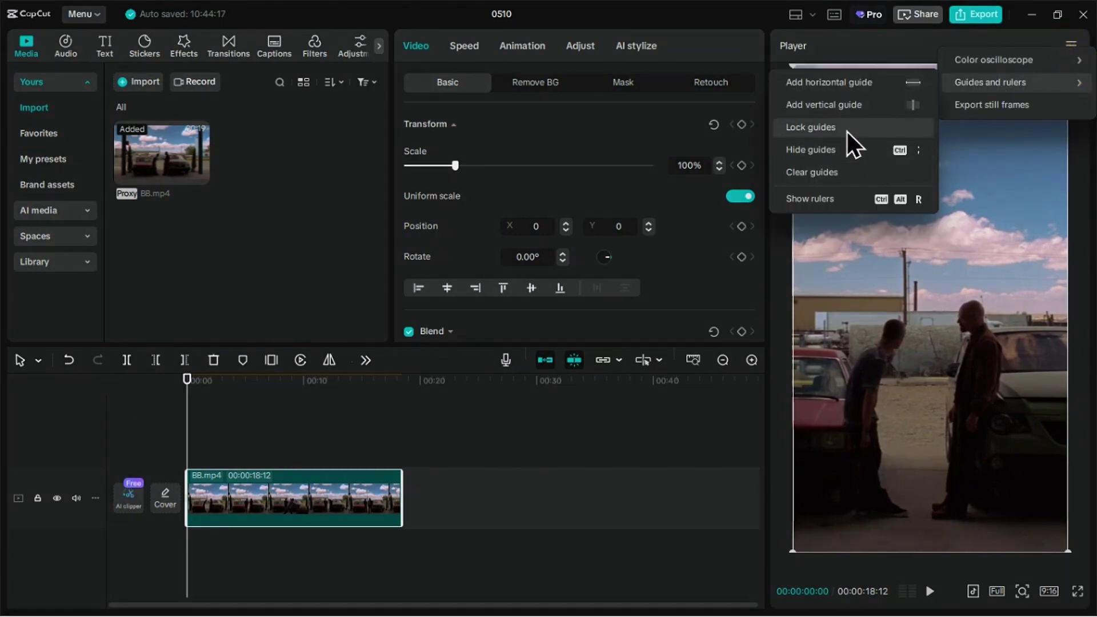
pyautogui.click(836, 174)
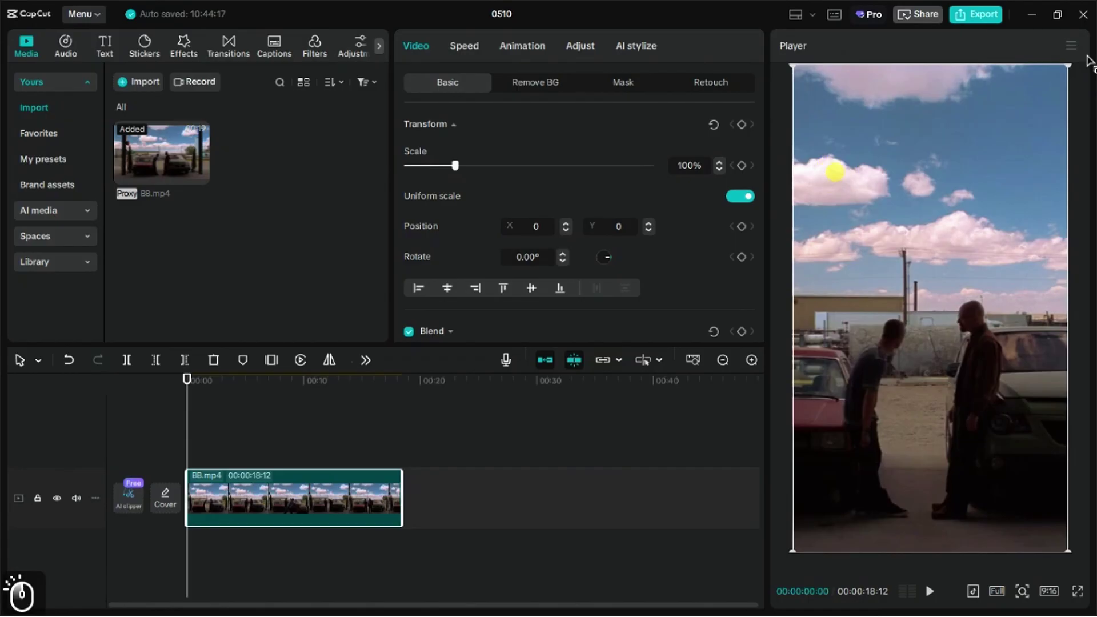
# Show rulers around the player preview
pyautogui.click(1070, 46)
pyautogui.moveTo(972, 87)
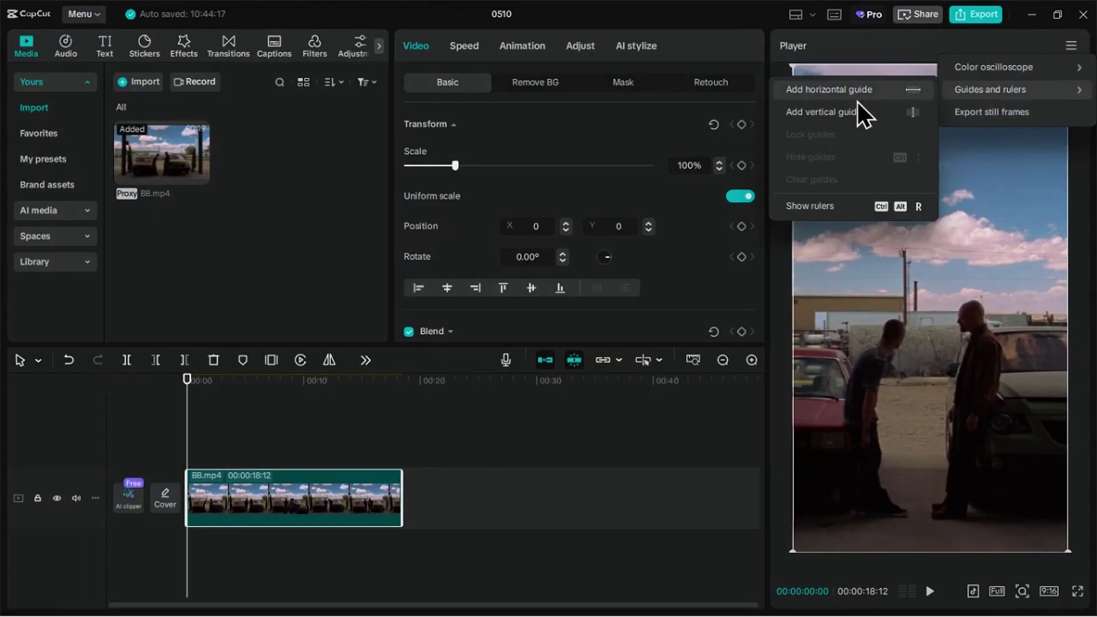
pyautogui.click(832, 207)
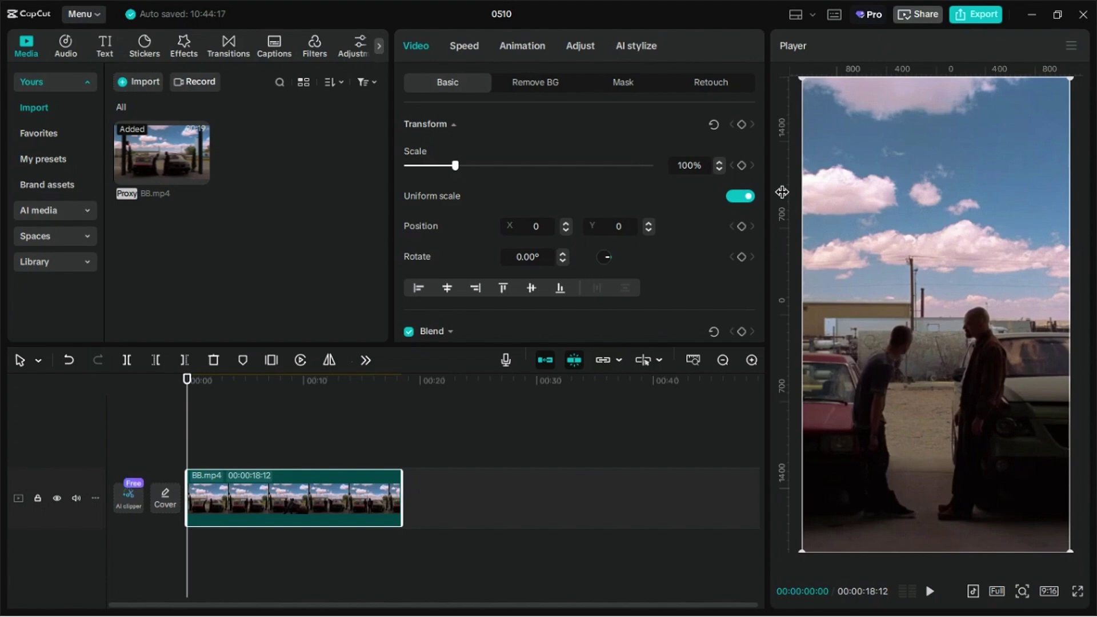
# Drag out a left vertical guide plus top and bottom horizontal guides
pyautogui.moveTo(784, 188); pyautogui.dragTo(830, 200)
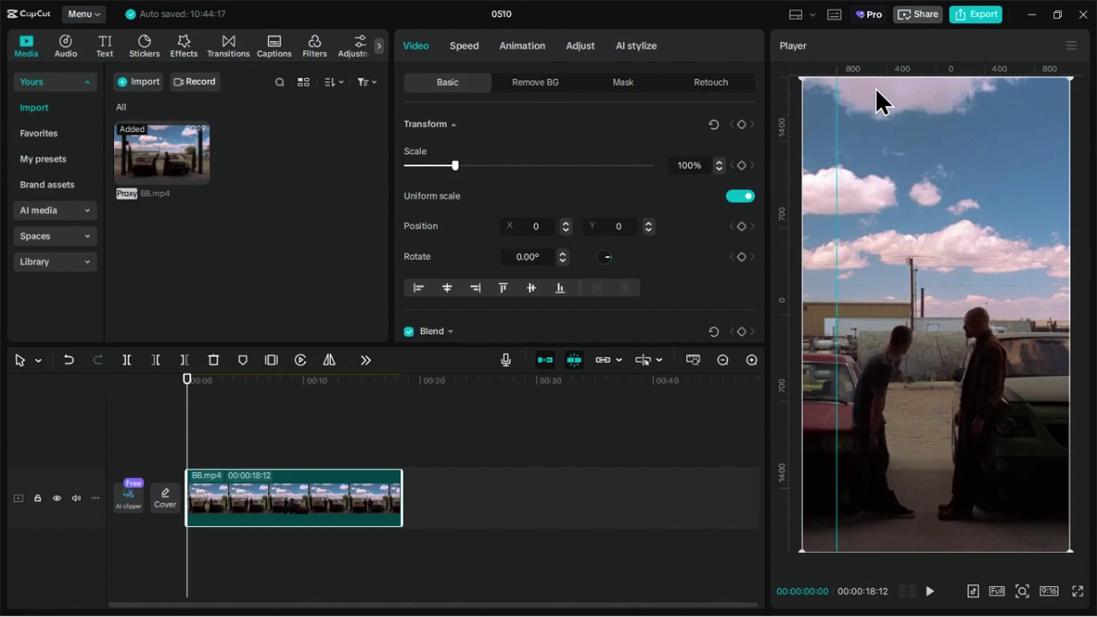
pyautogui.moveTo(876, 69); pyautogui.dragTo(898, 125)
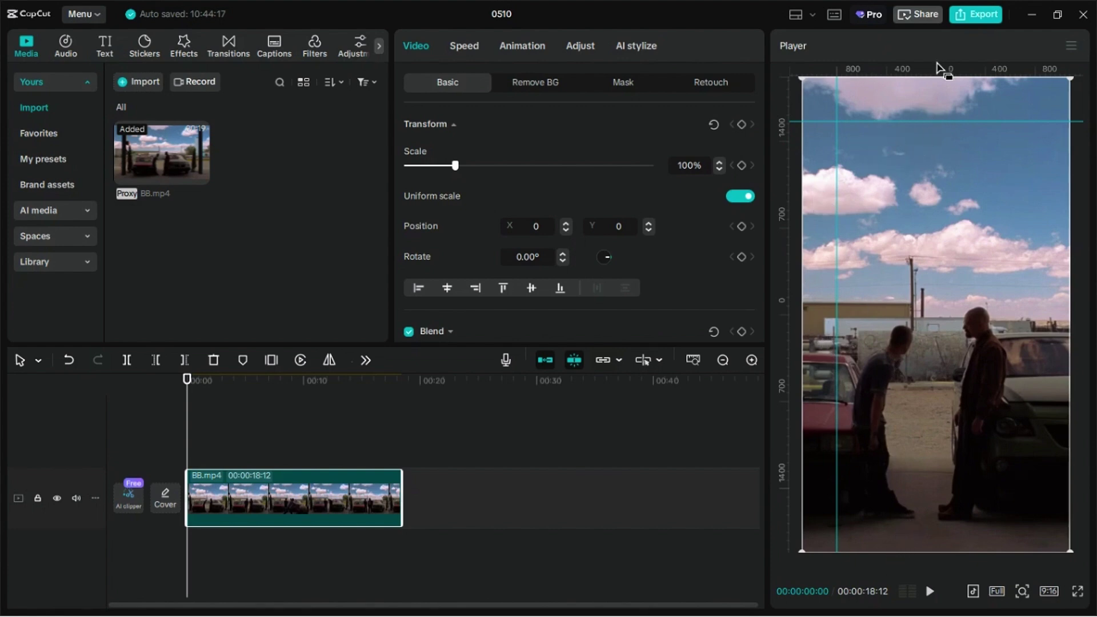
pyautogui.moveTo(937, 67); pyautogui.dragTo(910, 502)
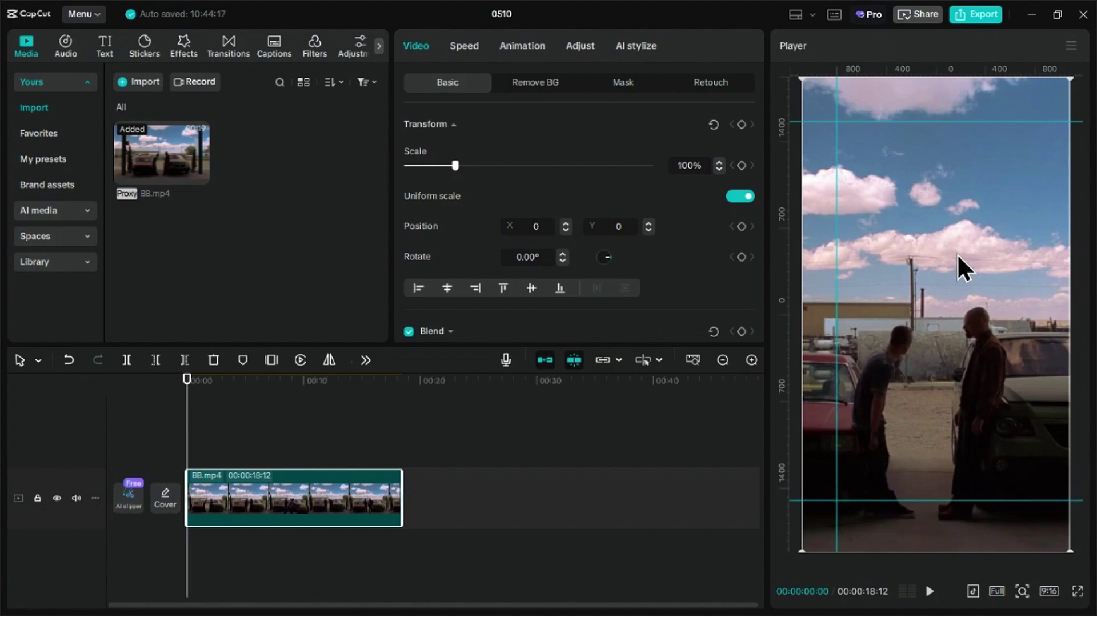
# Clear all guides from the preview
pyautogui.click(1066, 49)
pyautogui.moveTo(956, 91)
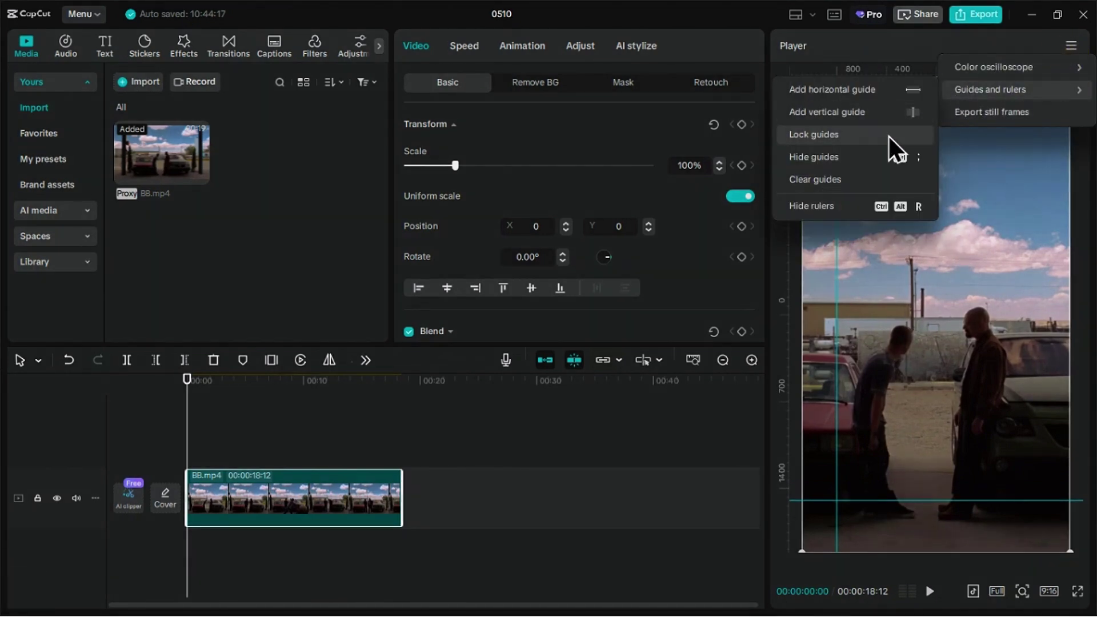
pyautogui.click(822, 184)
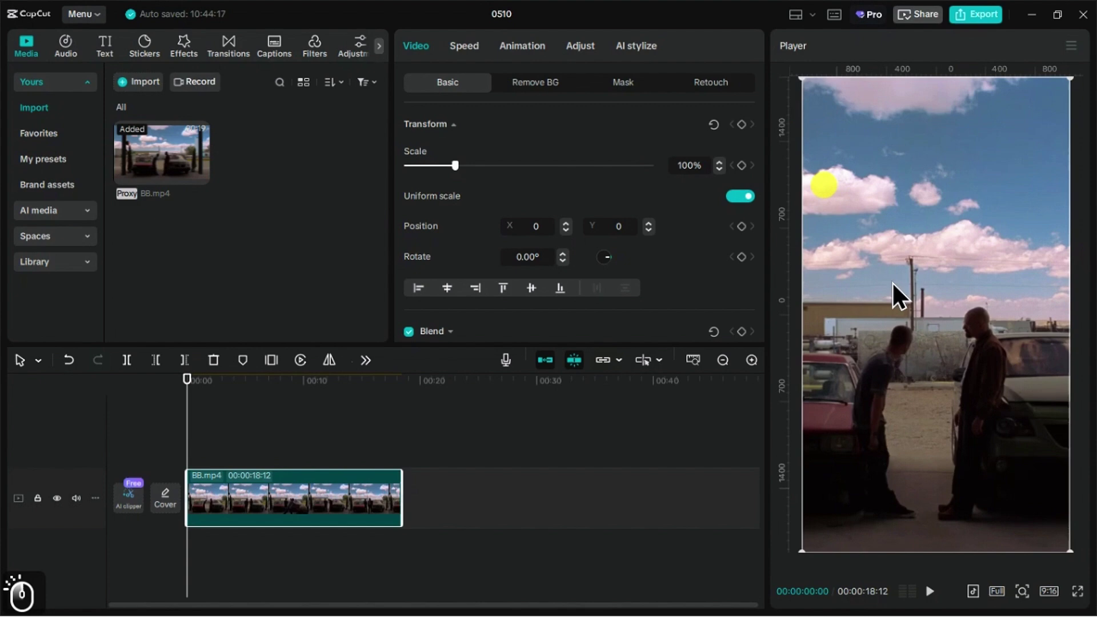
# Hide the rulers around the player preview
pyautogui.click(1066, 50)
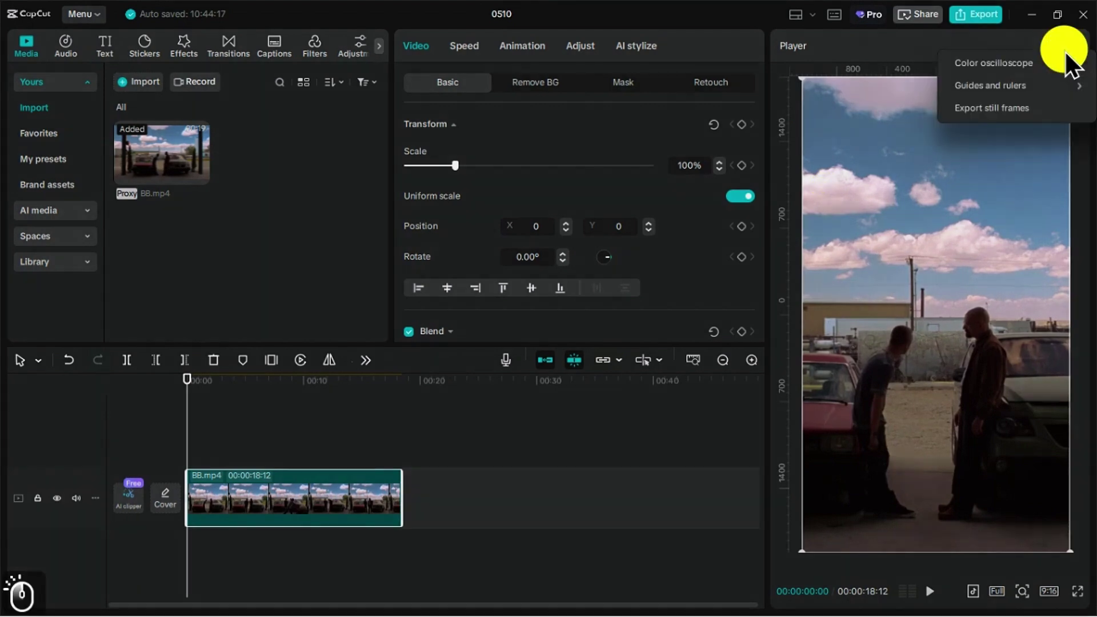
pyautogui.moveTo(1022, 87)
pyautogui.click(829, 205)
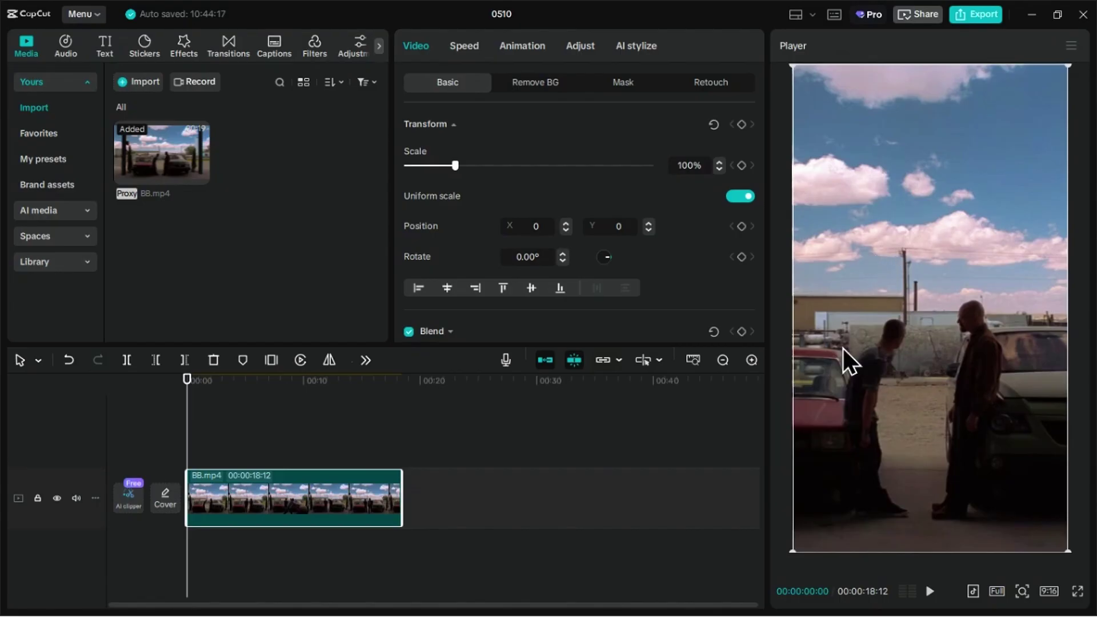
# Preview the clip as TikTok, then YouTube Shorts, then Instagram Reels
pyautogui.click(972, 591)
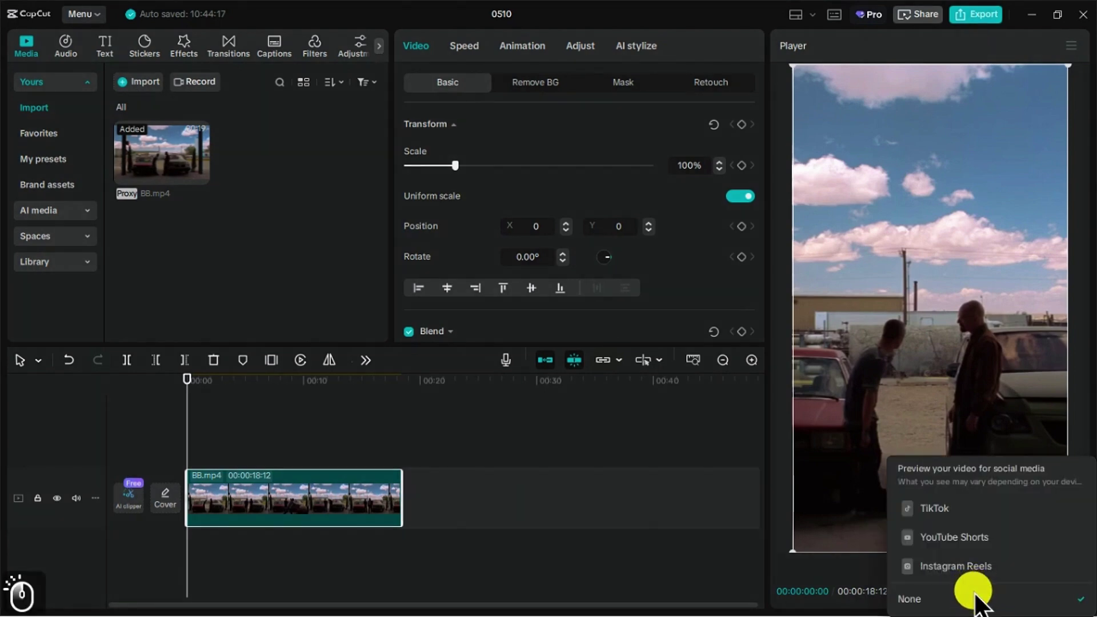
pyautogui.click(984, 511)
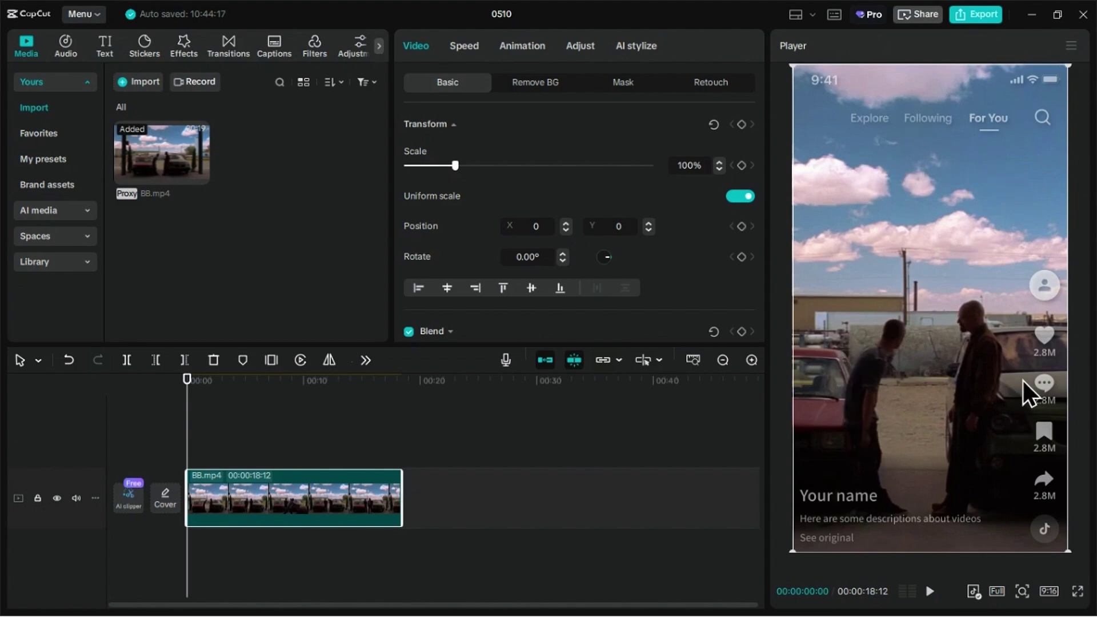
pyautogui.click(973, 586)
pyautogui.click(969, 545)
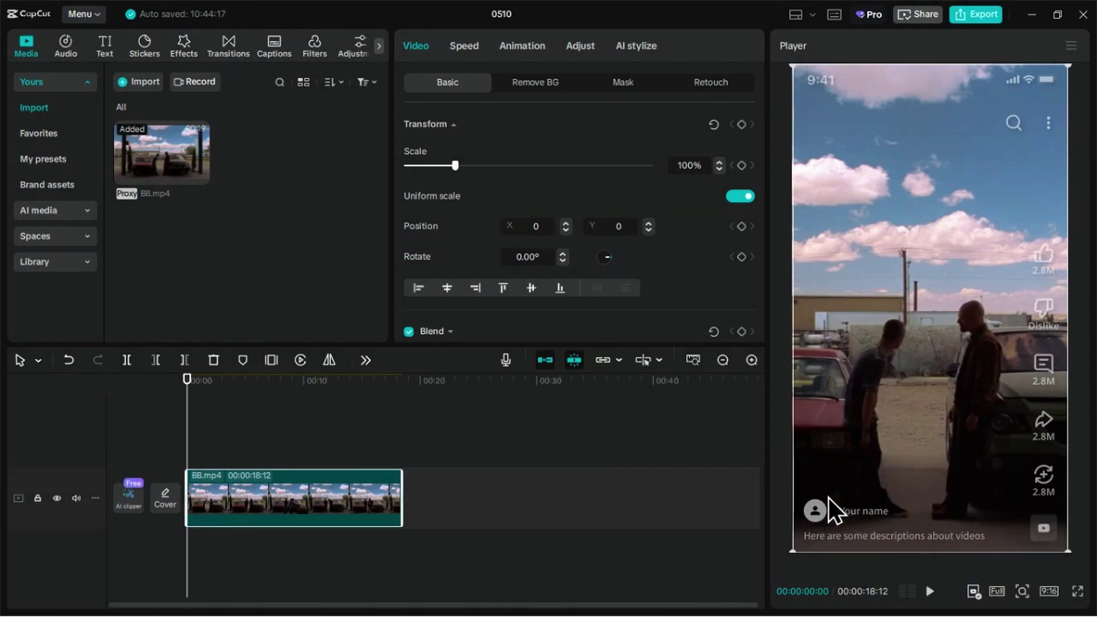
pyautogui.click(982, 595)
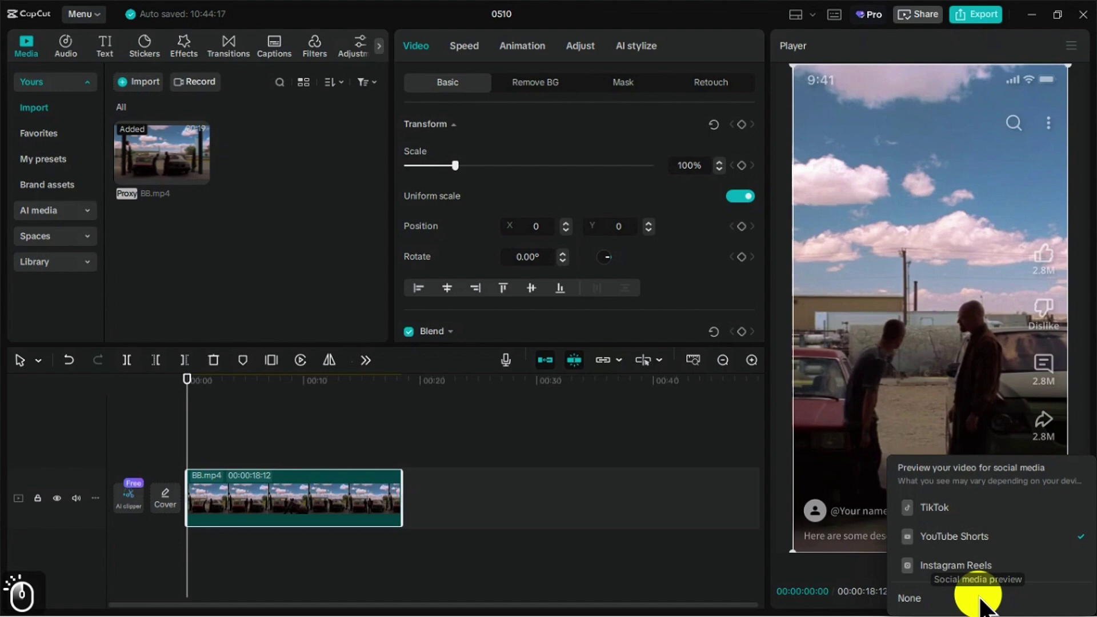
pyautogui.click(977, 571)
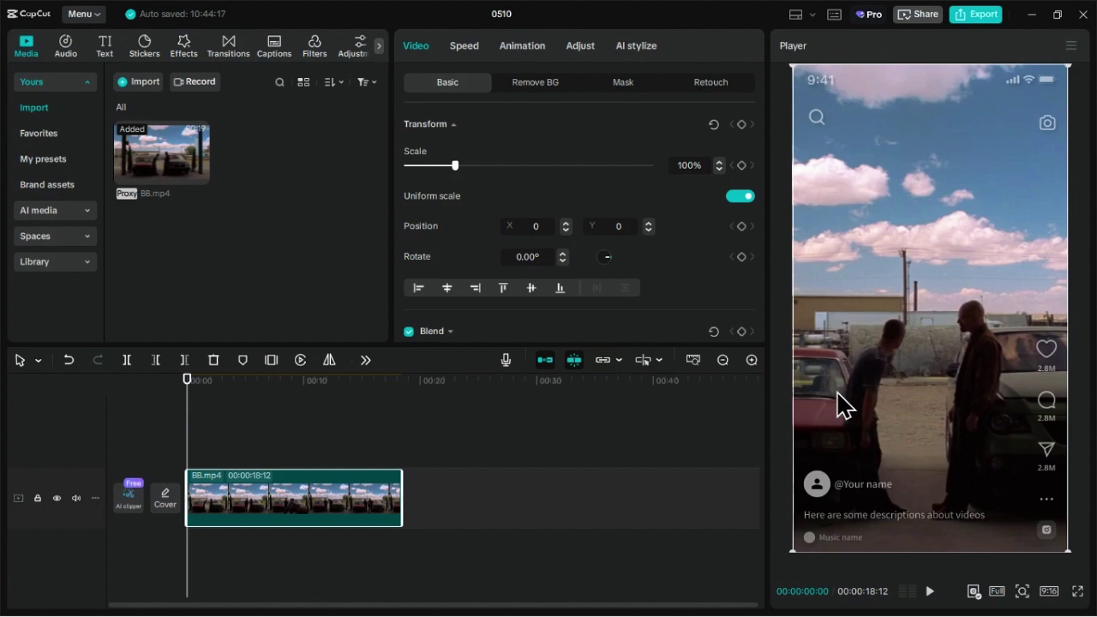
# Run the AI clipper with a 0–15s duration to get highlight clips
pyautogui.click(129, 495)
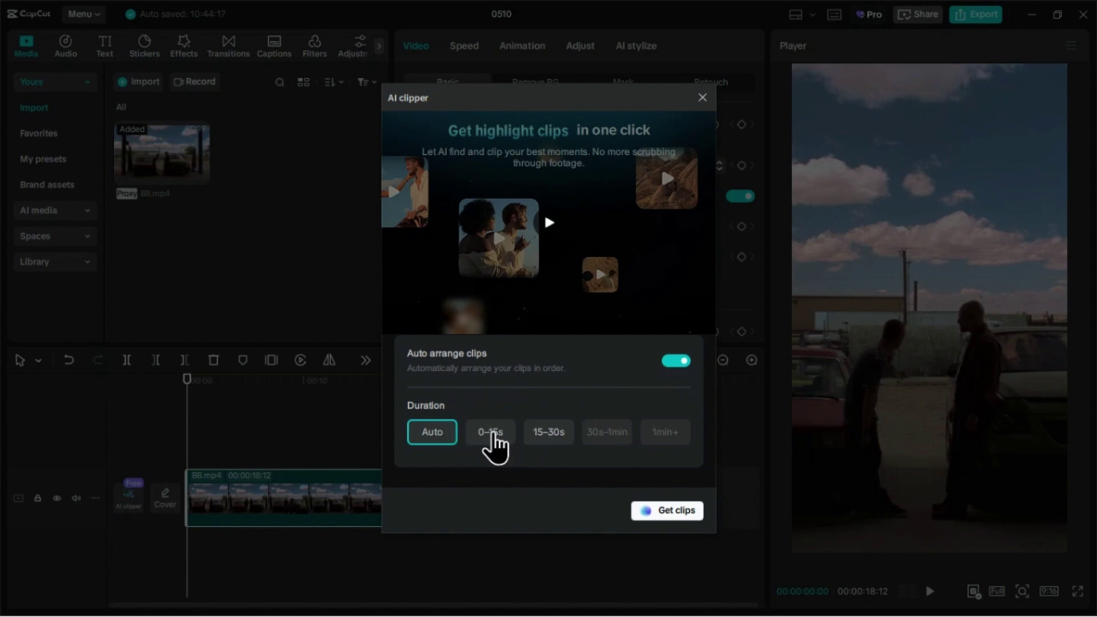
pyautogui.click(486, 434)
pyautogui.click(657, 512)
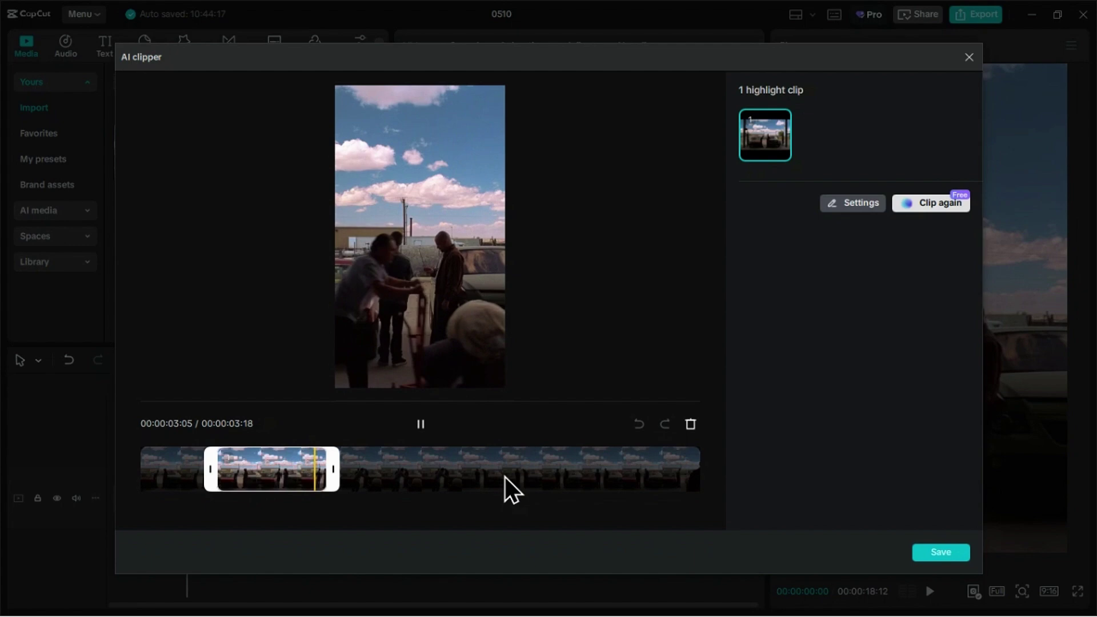
# Extend the highlight clip from 3s18f to 00:00:05:07 and play it
pyautogui.moveTo(333, 469); pyautogui.dragTo(384, 479)
pyautogui.click(419, 424)
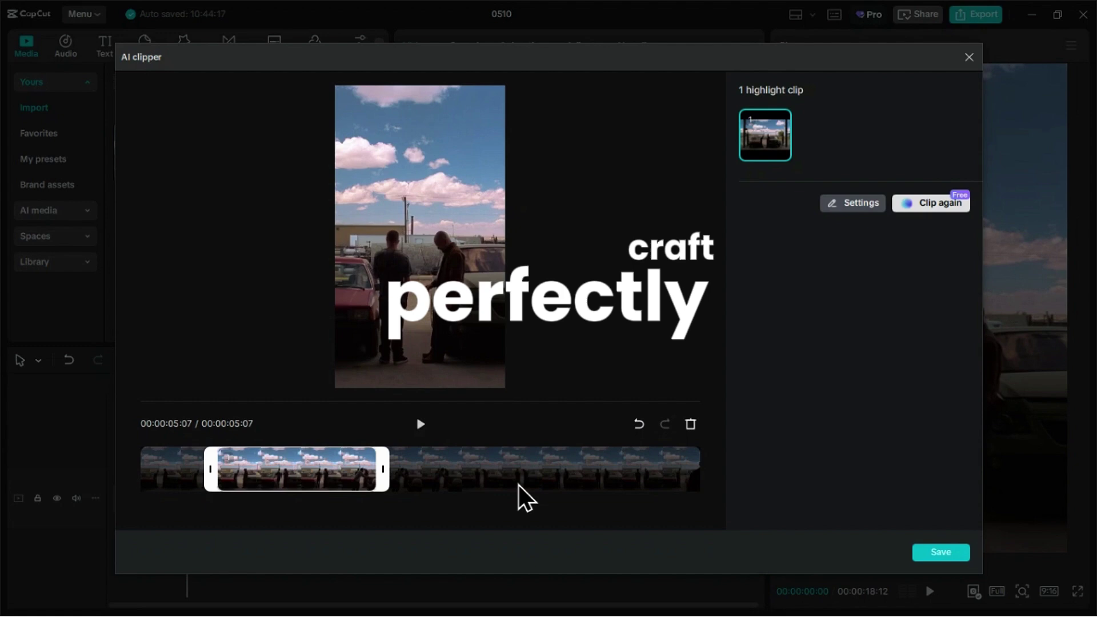
# Save the 5-second-7-frame highlight to the timeline, dismiss the tip, and play it
pyautogui.click(941, 551)
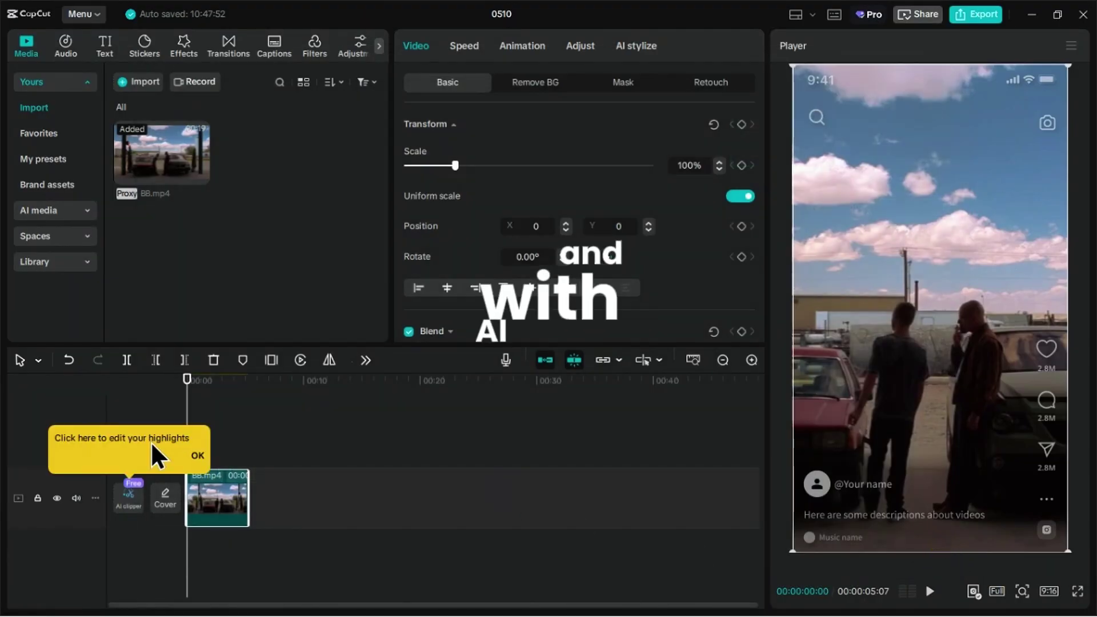
pyautogui.click(198, 455)
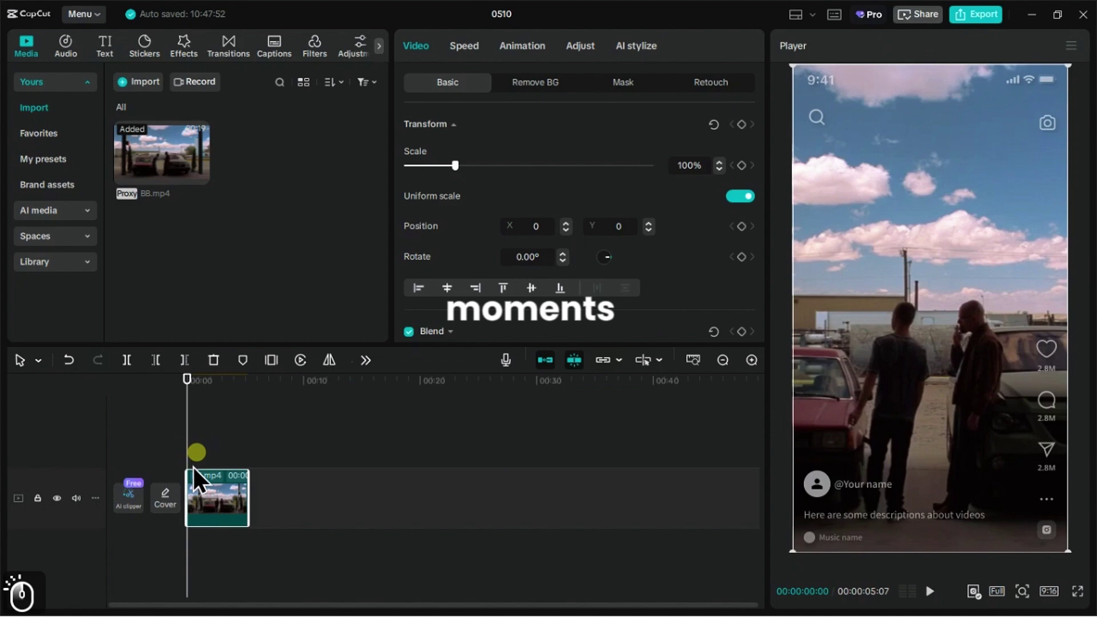
pyautogui.press('space')
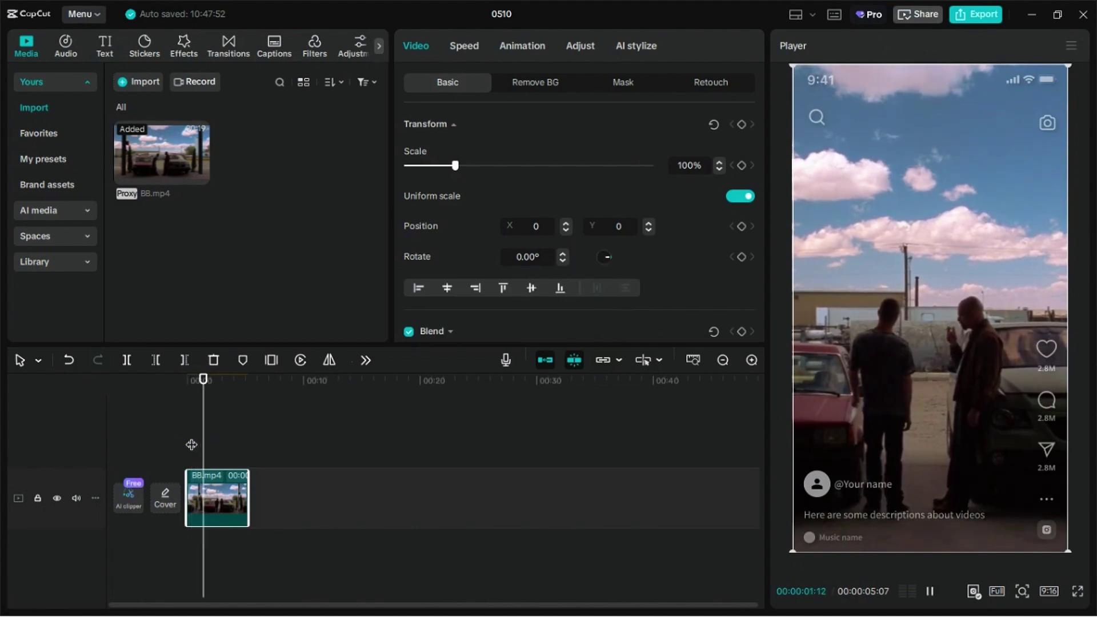